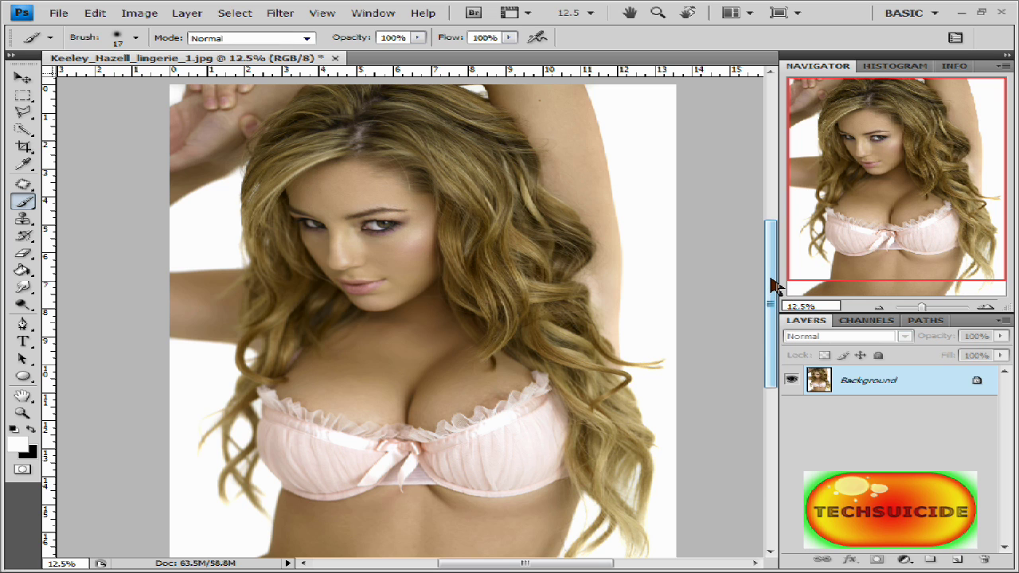
# Paint a Quick Mask over both cheeks with a soft 250 brush and convert it to a selection.
pyautogui.moveTo(774, 285)
pyautogui.mouseDown()
pyautogui.moveTo(774, 274)
pyautogui.moveTo(774, 287)
pyautogui.mouseUp()
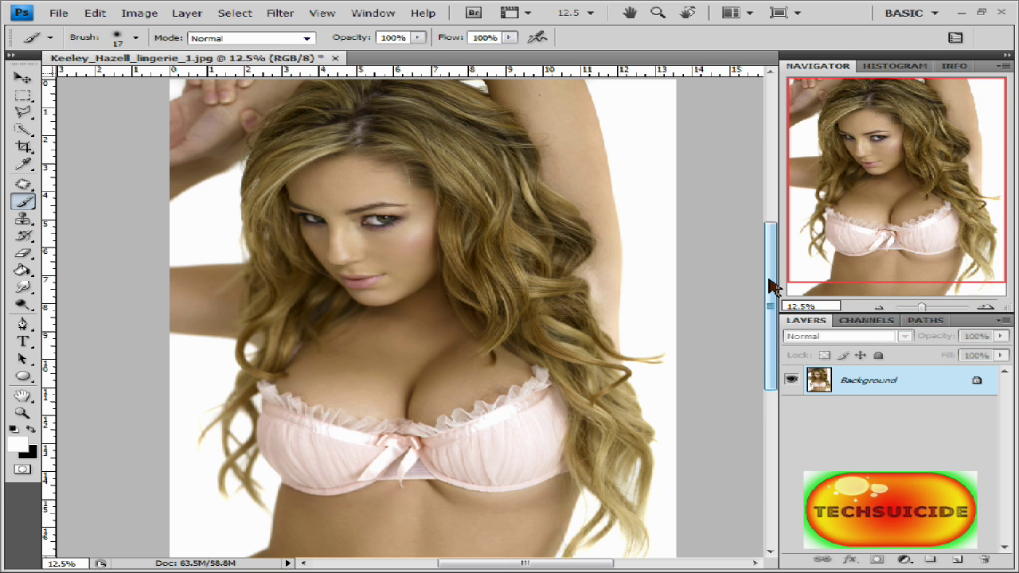
pyautogui.moveTo(773, 280)
pyautogui.mouseDown()
pyautogui.moveTo(770, 293)
pyautogui.moveTo(765, 281)
pyautogui.mouseUp()
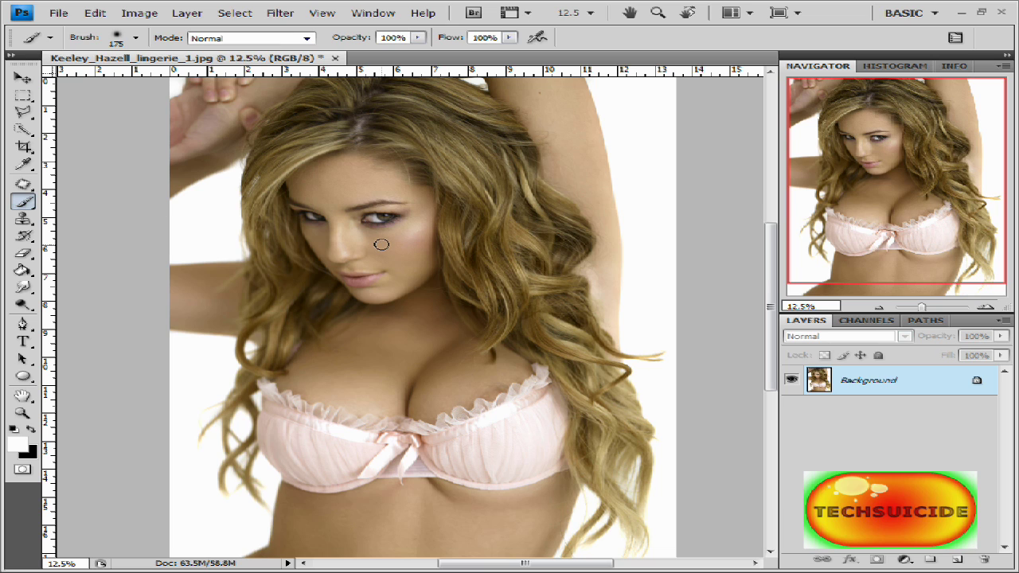
pyautogui.press('[')
pyautogui.press('q')
pyautogui.press('d')
pyautogui.moveTo(404, 244)
pyautogui.mouseDown()
pyautogui.moveTo(400, 234)
pyautogui.moveTo(410, 265)
pyautogui.mouseUp()
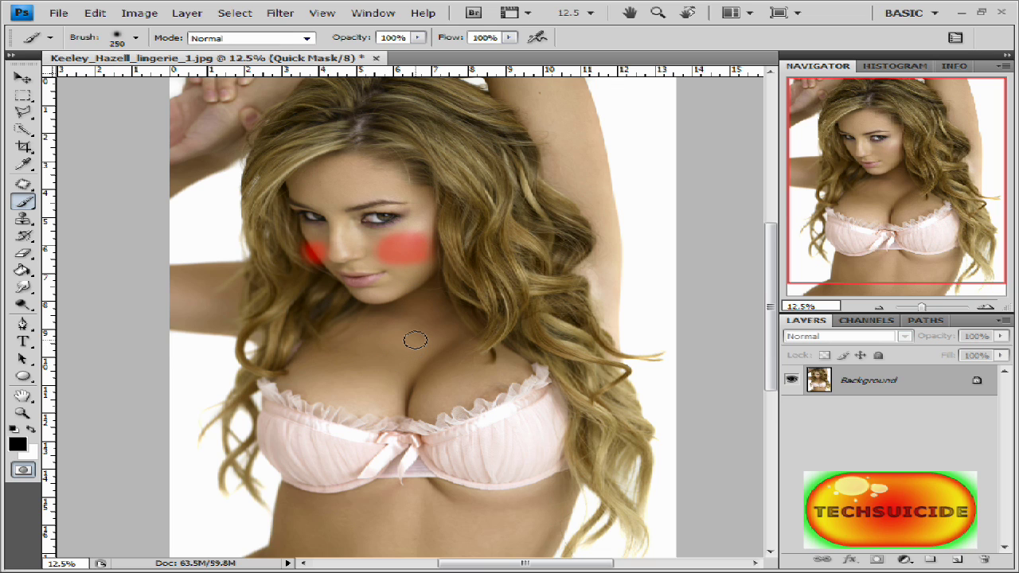
pyautogui.press('q')
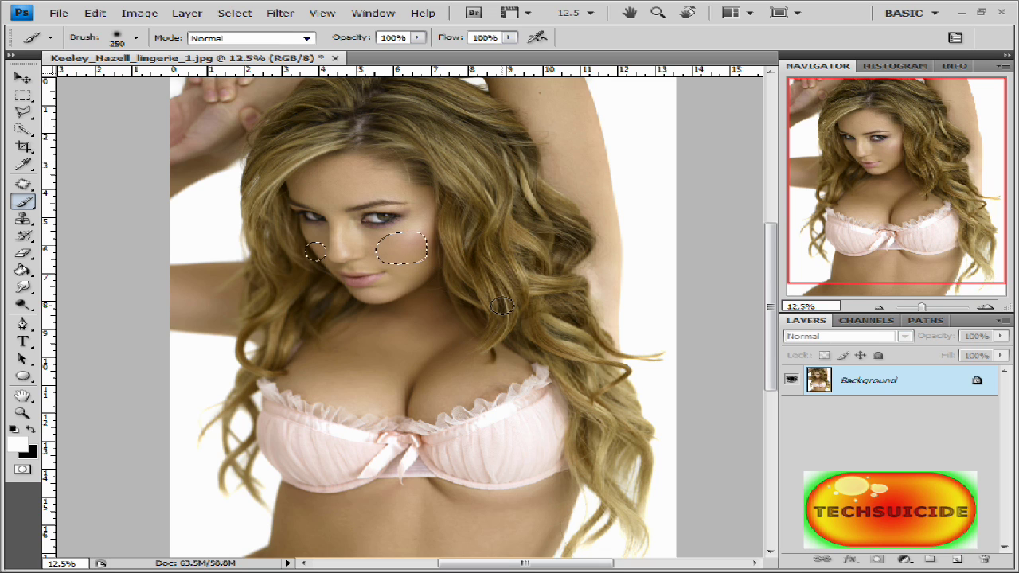
# Tint the selected cheeks with Hue/Saturation at Hue -20 and Saturation +32.
pyautogui.hotkey('ctrl', 'u')
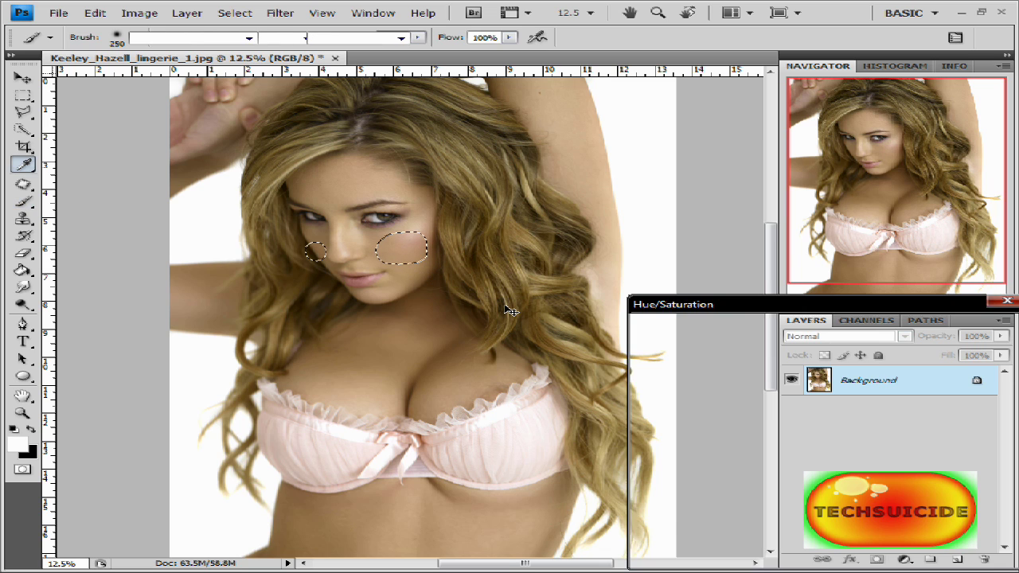
pyautogui.moveTo(748, 312); pyautogui.dragTo(717, 264)
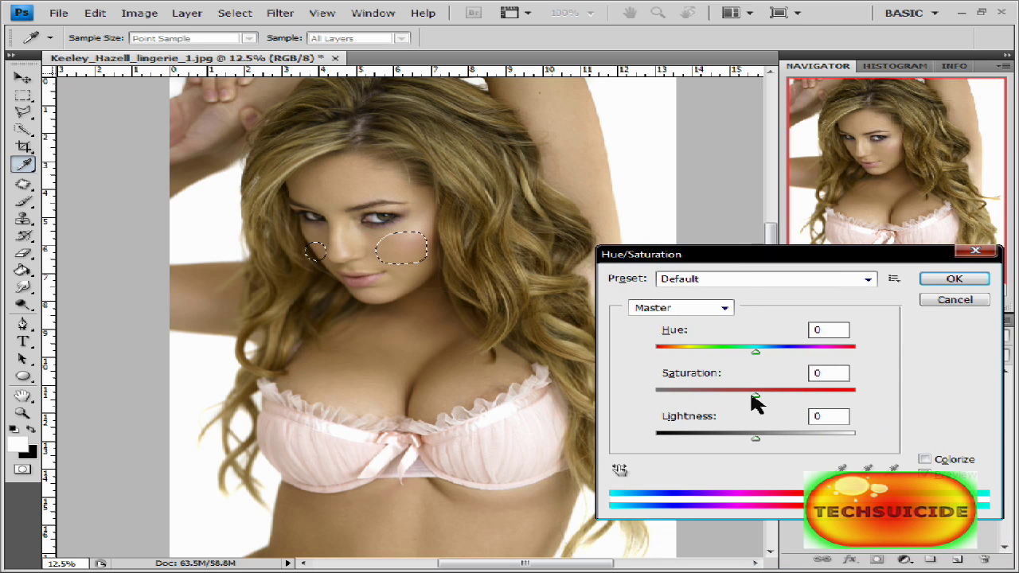
pyautogui.moveTo(755, 395); pyautogui.dragTo(787, 393)
pyautogui.moveTo(758, 360); pyautogui.dragTo(738, 356)
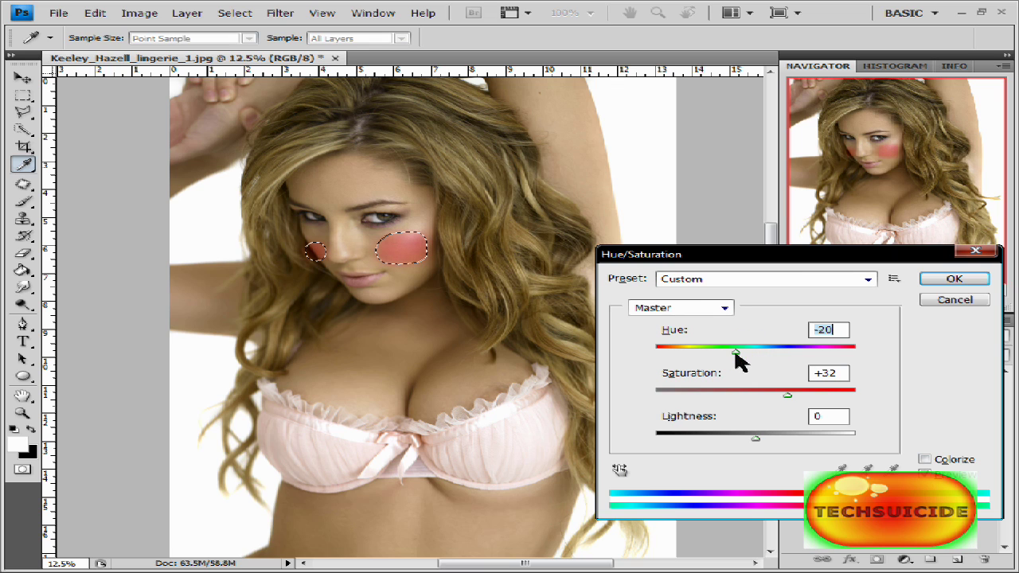
pyautogui.click(960, 285)
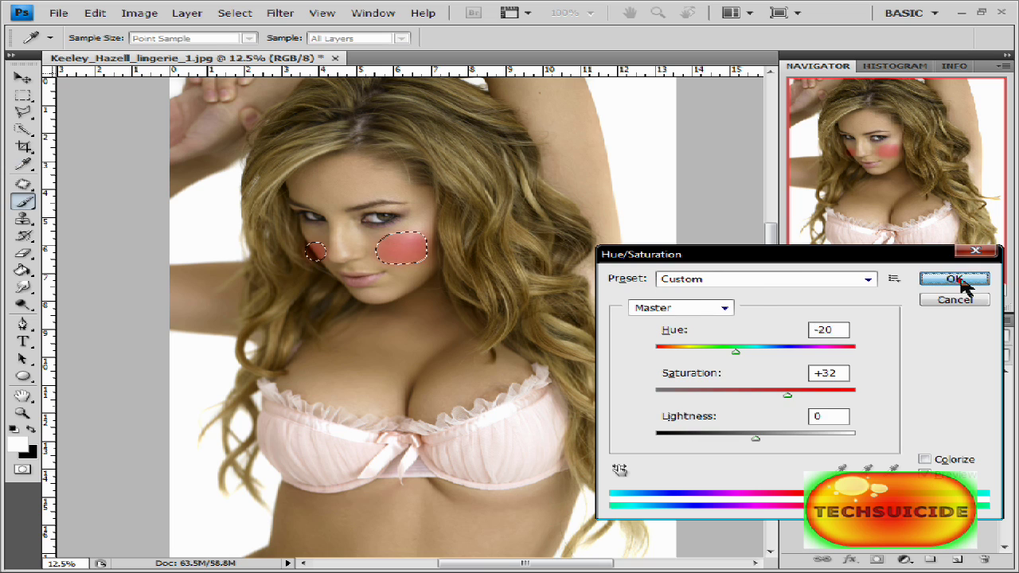
# Deselect the cheeks using the Rectangular Marquee's right-click Deselect.
pyautogui.click(23, 96)
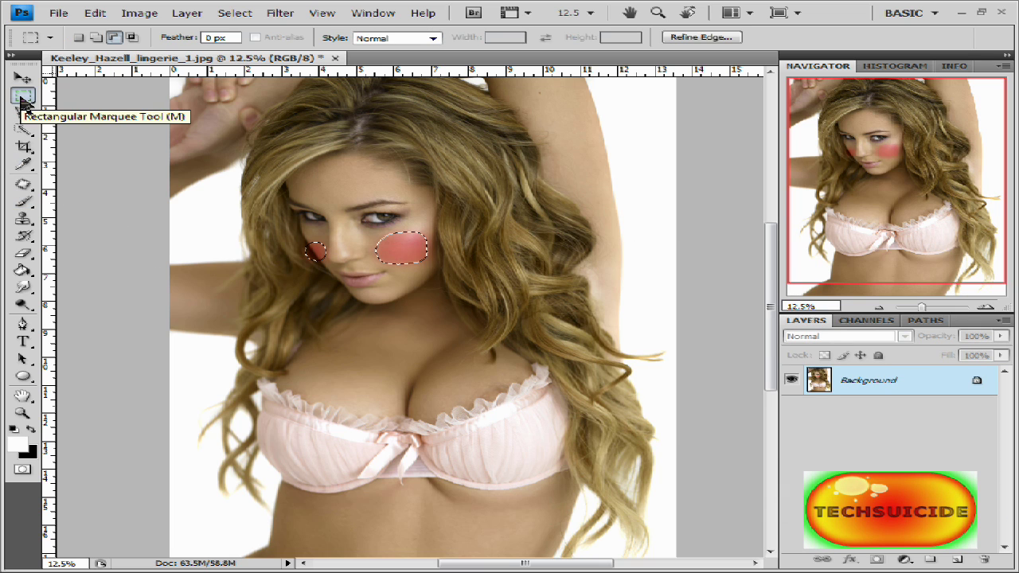
pyautogui.rightClick(398, 255)
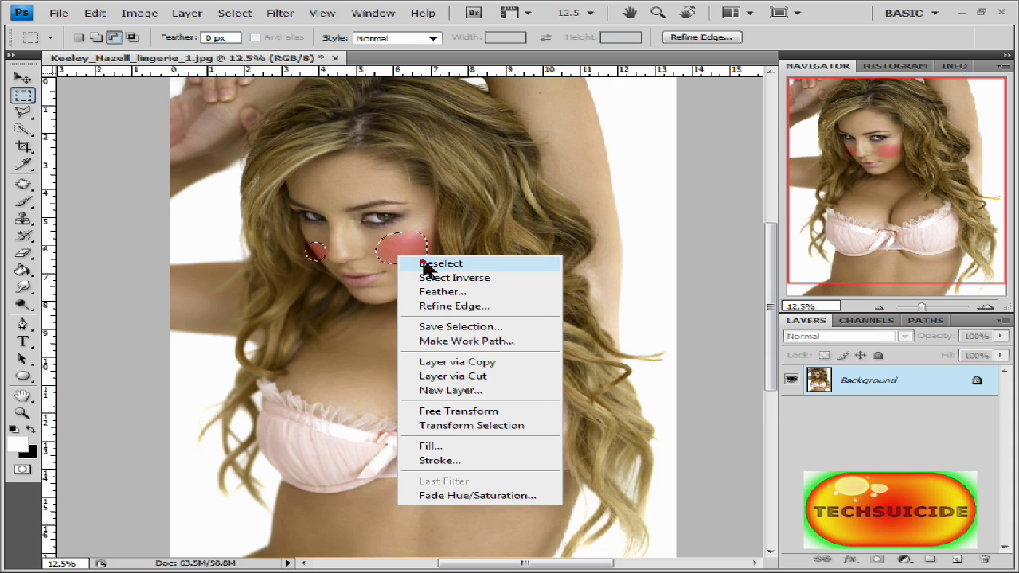
pyautogui.click(425, 264)
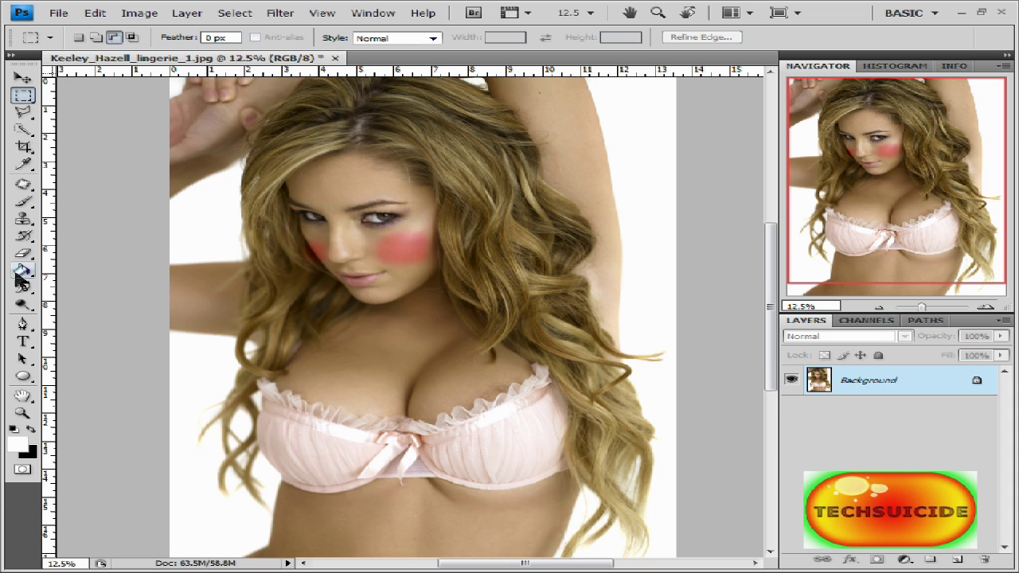
# With the History Brush, restore skin near the eye and soften the cheek blush edges.
pyautogui.click(24, 235)
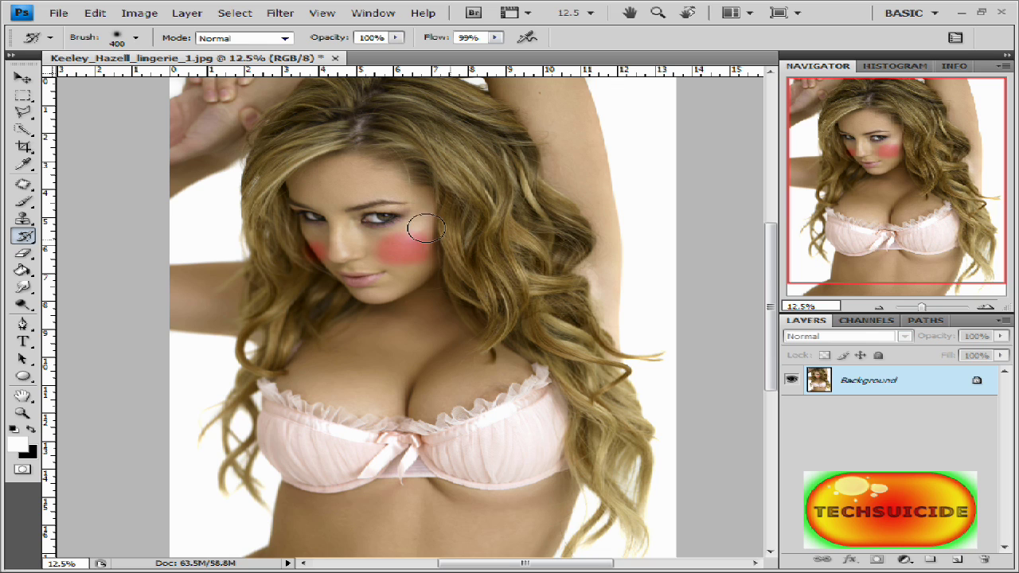
pyautogui.click(388, 269)
pyautogui.click(362, 259)
pyautogui.click(371, 238)
pyautogui.click(398, 228)
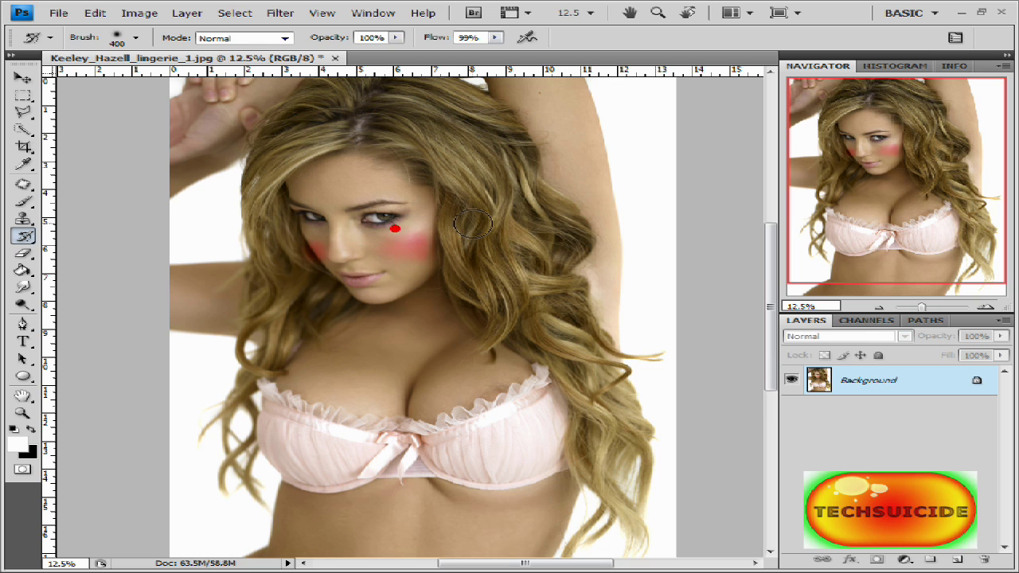
pyautogui.click(442, 252)
pyautogui.click(420, 268)
pyautogui.click(428, 244)
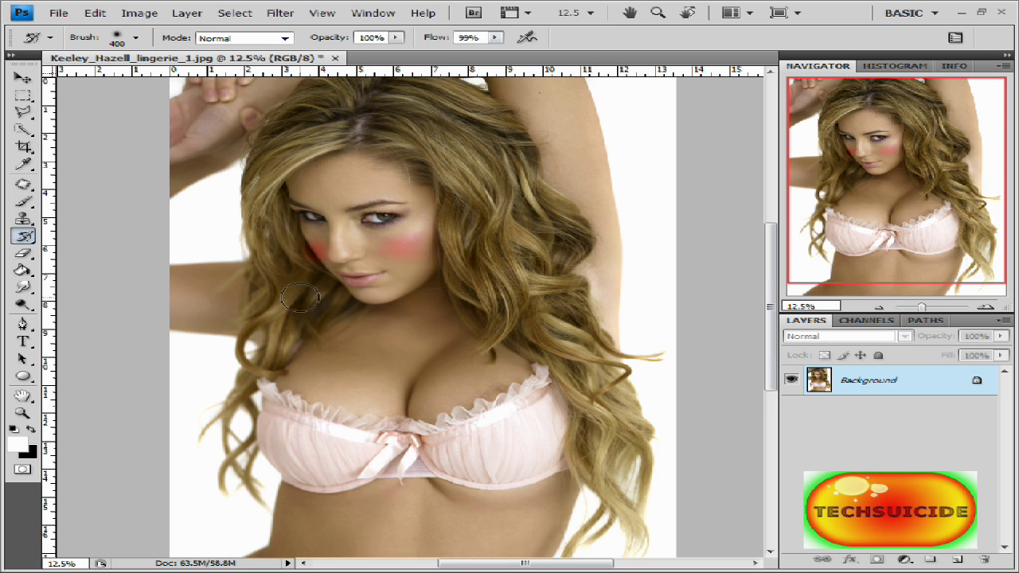
# Erase the blush beside the nose and fade the blush on the far cheek.
pyautogui.hotkey('ctrl', 'z')
pyautogui.click(301, 239)
pyautogui.click(300, 260)
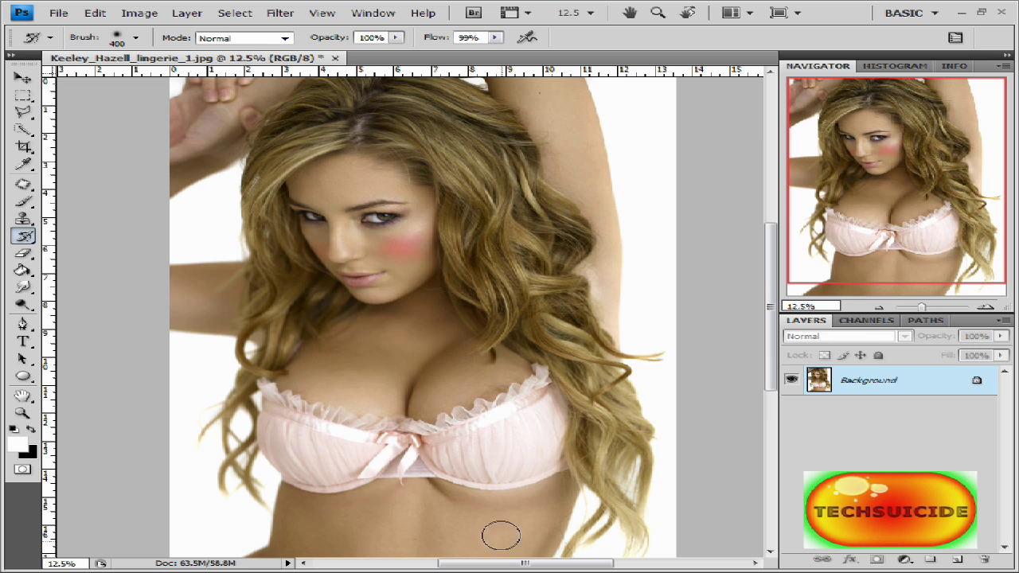
pyautogui.click(377, 259)
# Zoom in closely on the lips.
pyautogui.click(658, 13)
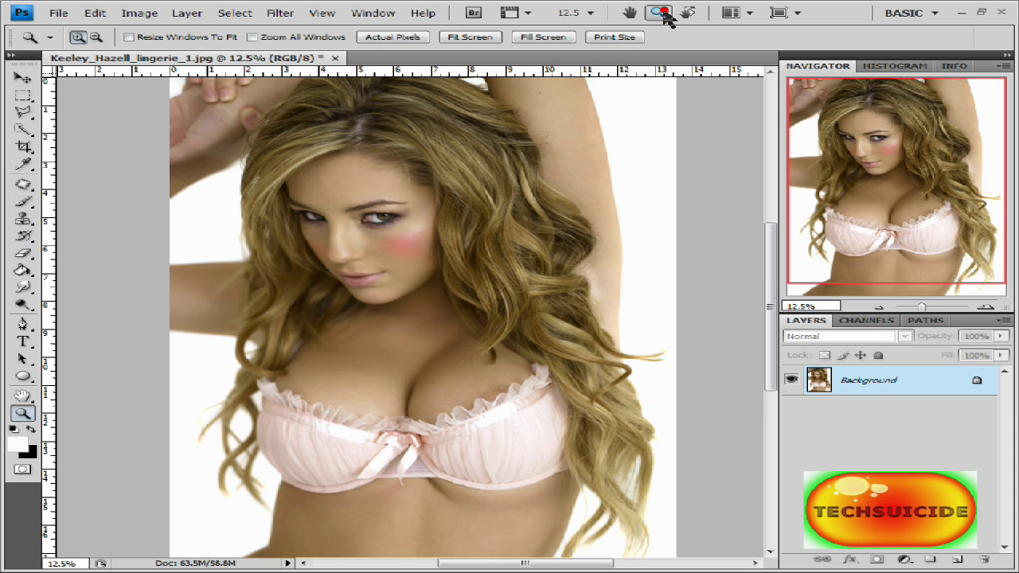
pyautogui.click(362, 280)
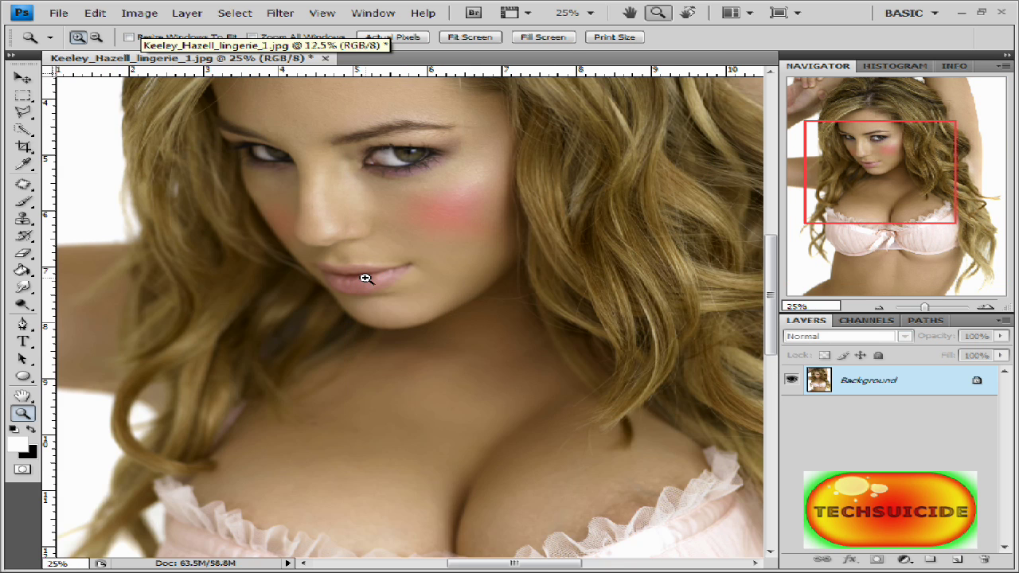
pyautogui.click(362, 279)
pyautogui.click(363, 276)
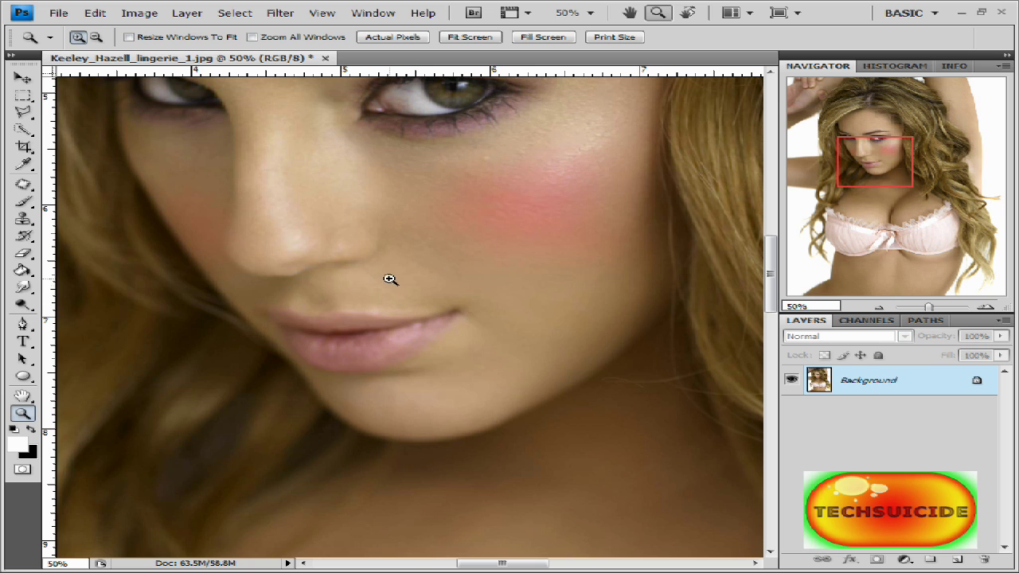
pyautogui.scroll(-2, 381, 303)
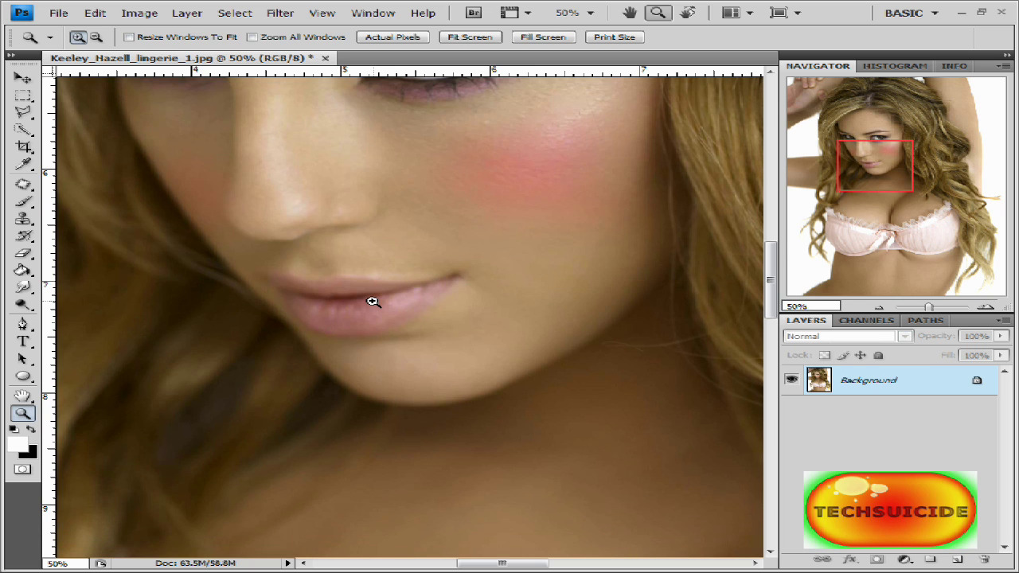
pyautogui.scroll(-1, 375, 302)
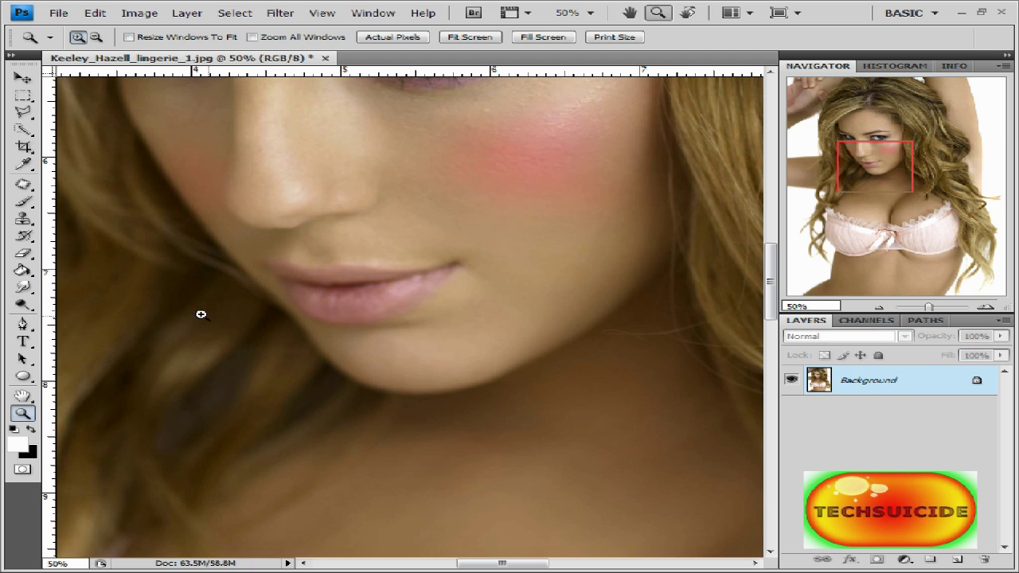
# Paint a Quick Mask over the lips with a smaller brush and turn it into a selection.
pyautogui.click(23, 202)
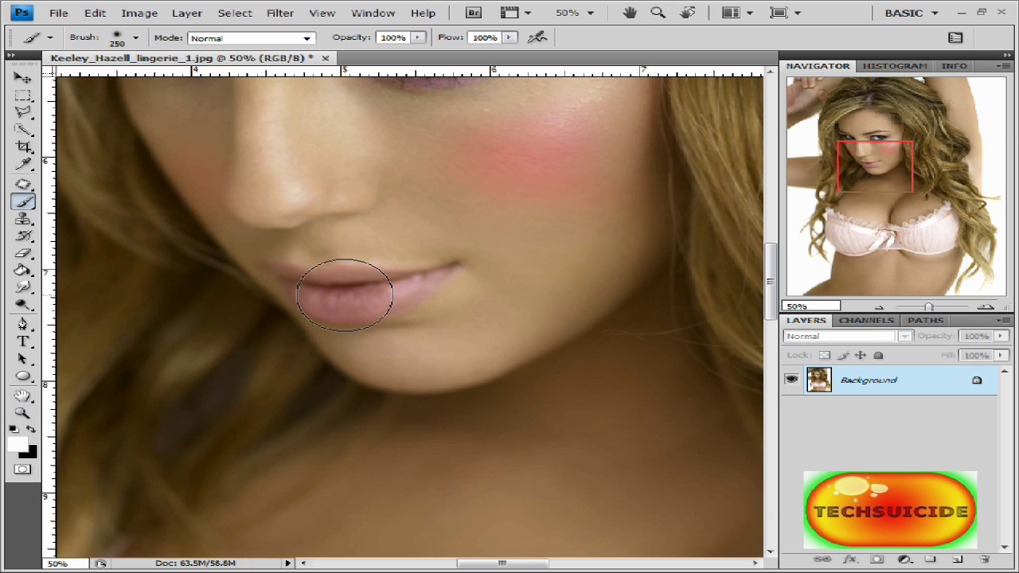
pyautogui.press('[')
pyautogui.press('[')
pyautogui.press('[')
pyautogui.press('[')
pyautogui.press('[')
pyautogui.press('[')
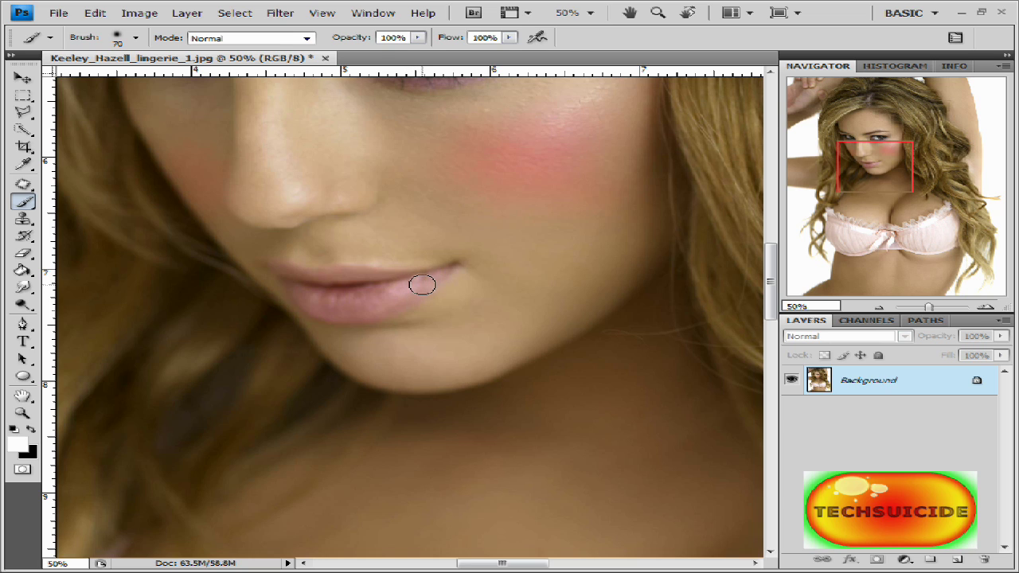
pyautogui.press('q')
pyautogui.press('x')
pyautogui.moveTo(422, 284)
pyautogui.mouseDown()
pyautogui.moveTo(325, 299)
pyautogui.moveTo(293, 286)
pyautogui.moveTo(318, 311)
pyautogui.moveTo(363, 305)
pyautogui.moveTo(430, 271)
pyautogui.moveTo(382, 271)
pyautogui.moveTo(381, 283)
pyautogui.moveTo(278, 270)
pyautogui.mouseUp()
pyautogui.moveTo(333, 295); pyautogui.dragTo(439, 278)
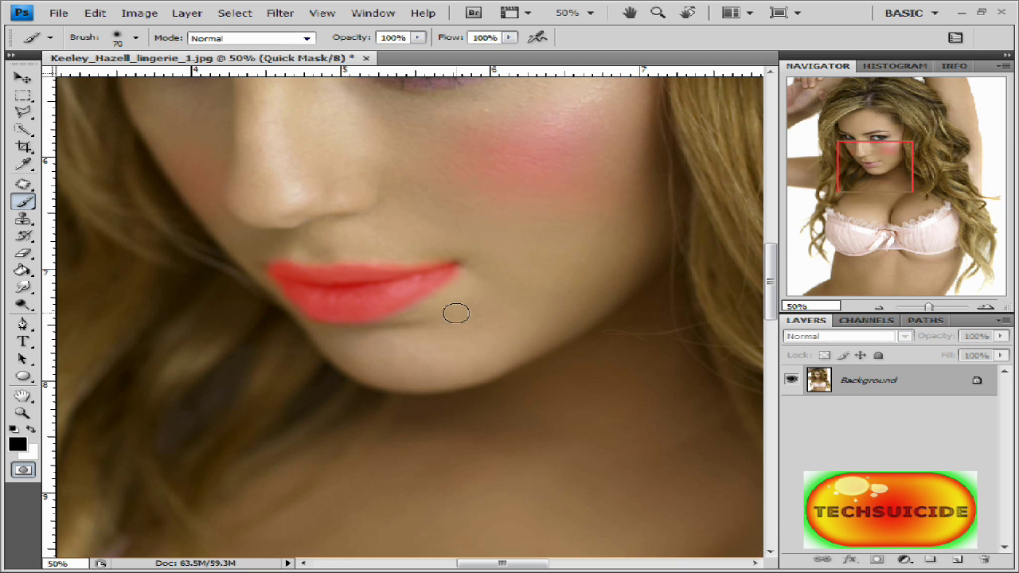
pyautogui.press('q')
pyautogui.press('x')
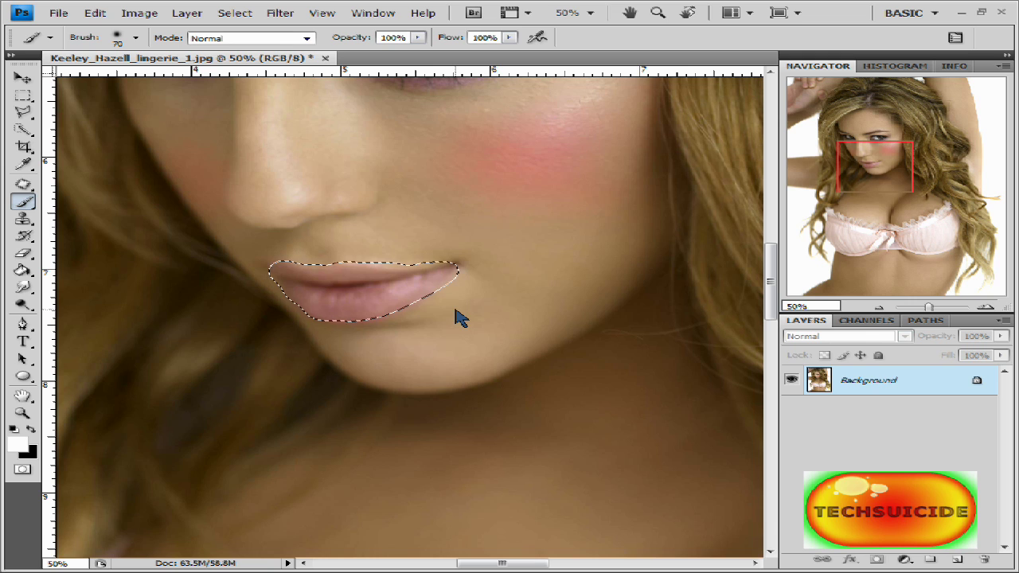
# Recolour the lips with Hue/Saturation at Hue -11 and Saturation +16.
pyautogui.hotkey('ctrl', 'u')
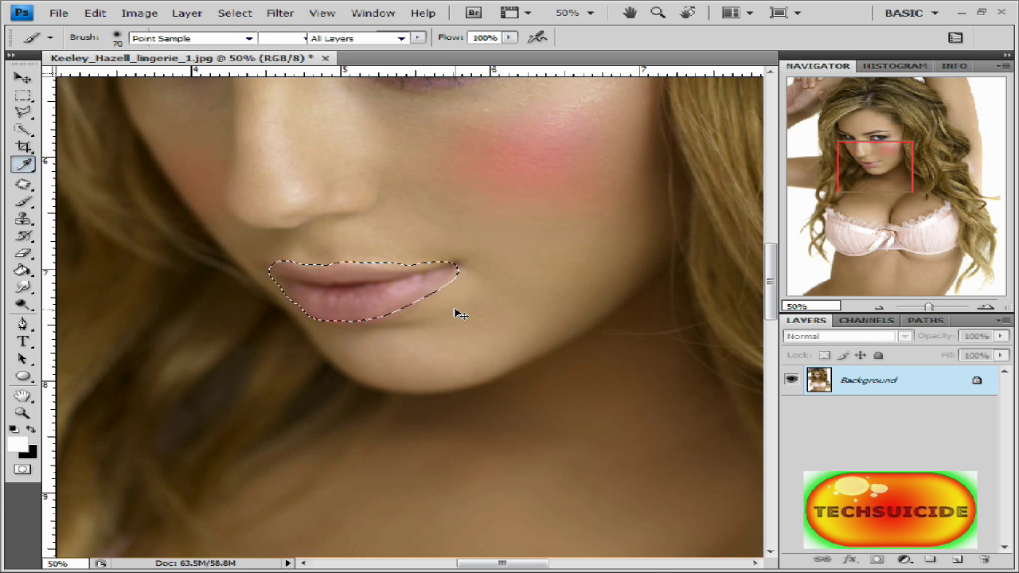
pyautogui.moveTo(756, 351); pyautogui.dragTo(745, 351)
pyautogui.moveTo(757, 395); pyautogui.dragTo(770, 394)
pyautogui.click(955, 278)
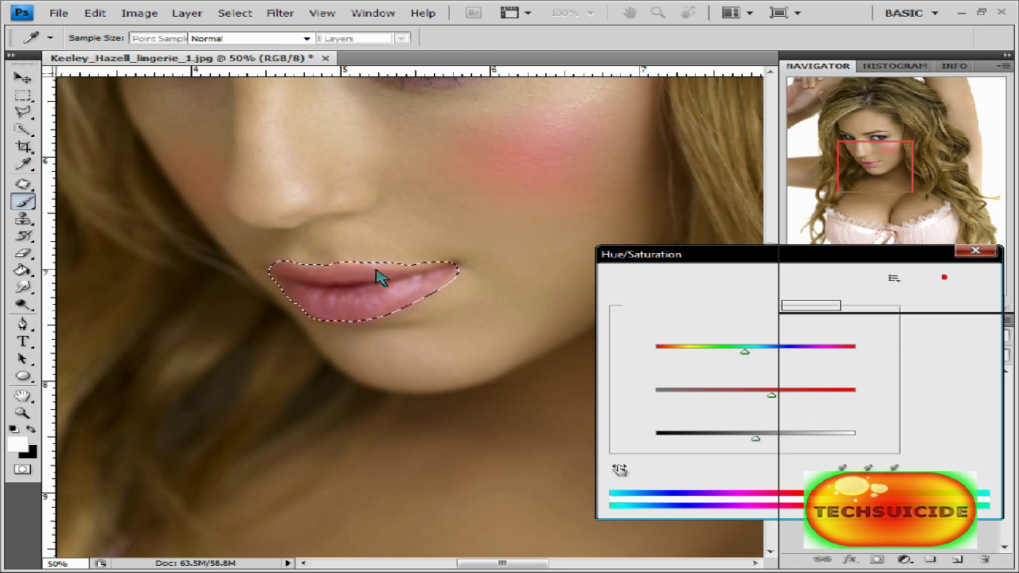
# Deselect the lips using the Rectangular Marquee's right-click Deselect.
pyautogui.click(23, 95)
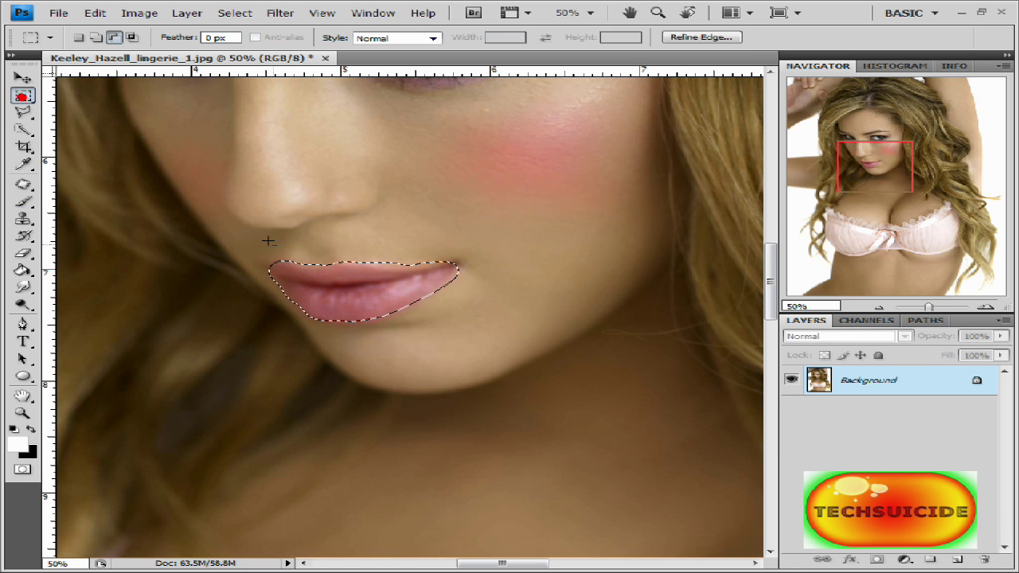
pyautogui.rightClick(341, 285)
pyautogui.click(384, 303)
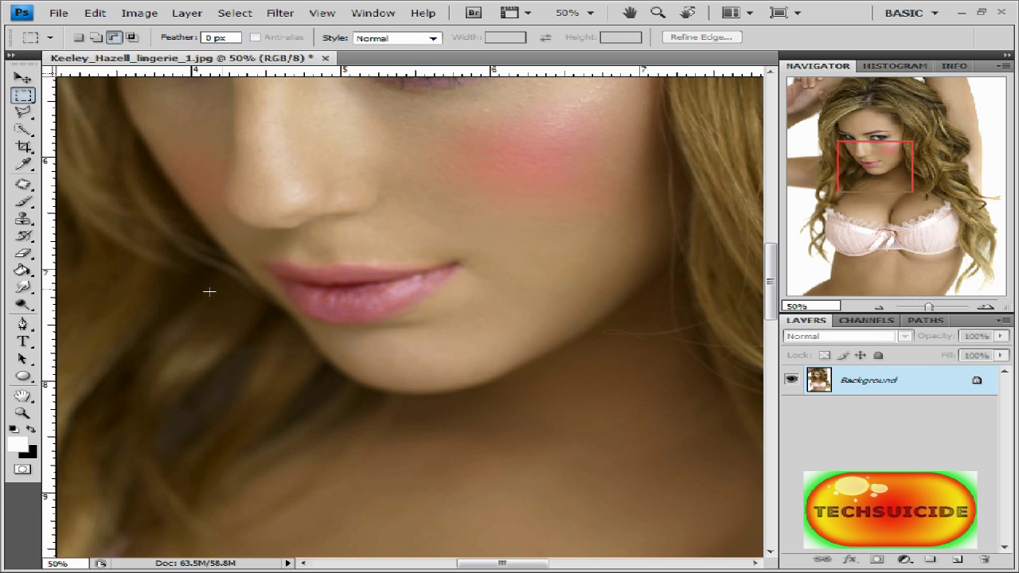
pyautogui.scroll(-1, 398, 274)
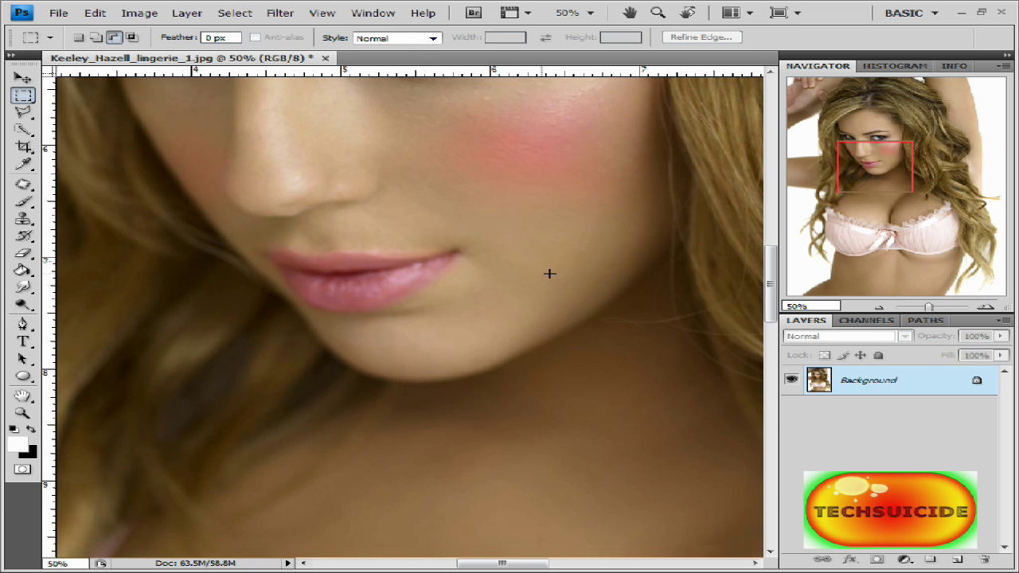
# With a size-200 History Brush, touch up the skin near the lips and beside the nostril.
pyautogui.click(24, 237)
pyautogui.press('[')
pyautogui.press('[')
pyautogui.click(411, 223)
pyautogui.click(477, 285)
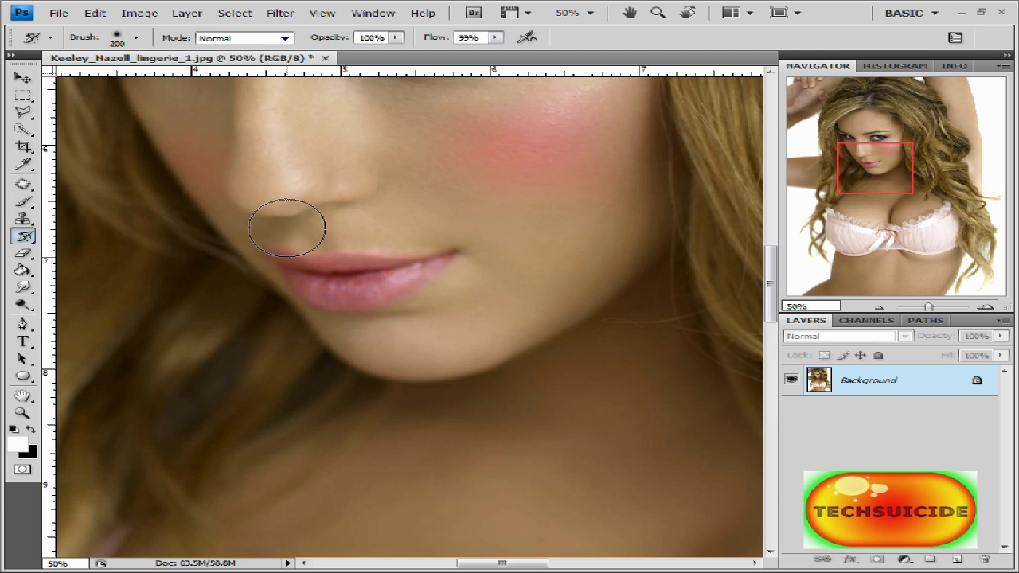
pyautogui.click(291, 220)
pyautogui.click(309, 223)
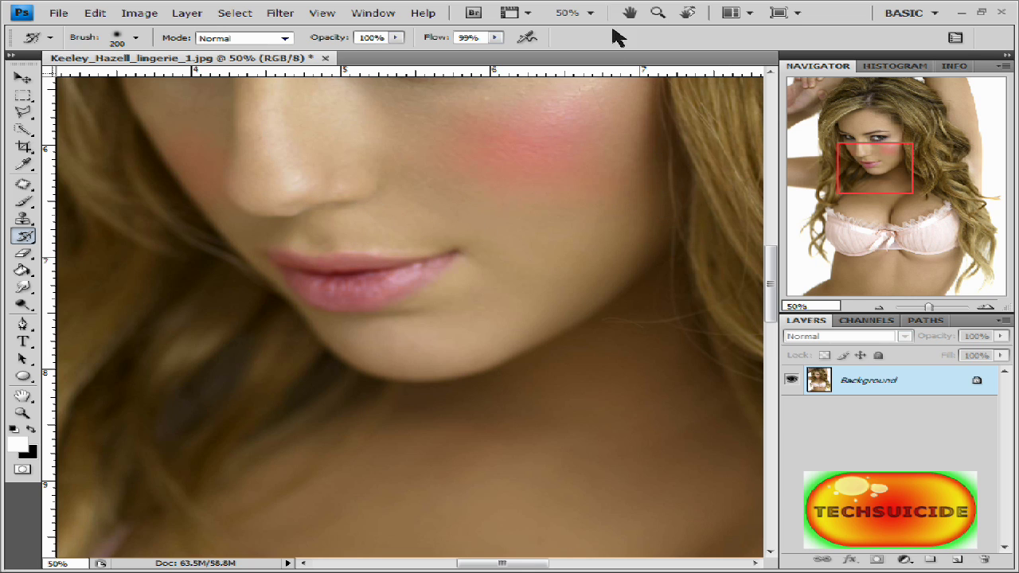
# Zoom out step by step from 50% to 8.33% to see the whole portrait.
pyautogui.click(658, 13)
pyautogui.click(95, 36)
pyautogui.click(337, 209)
pyautogui.click(374, 217)
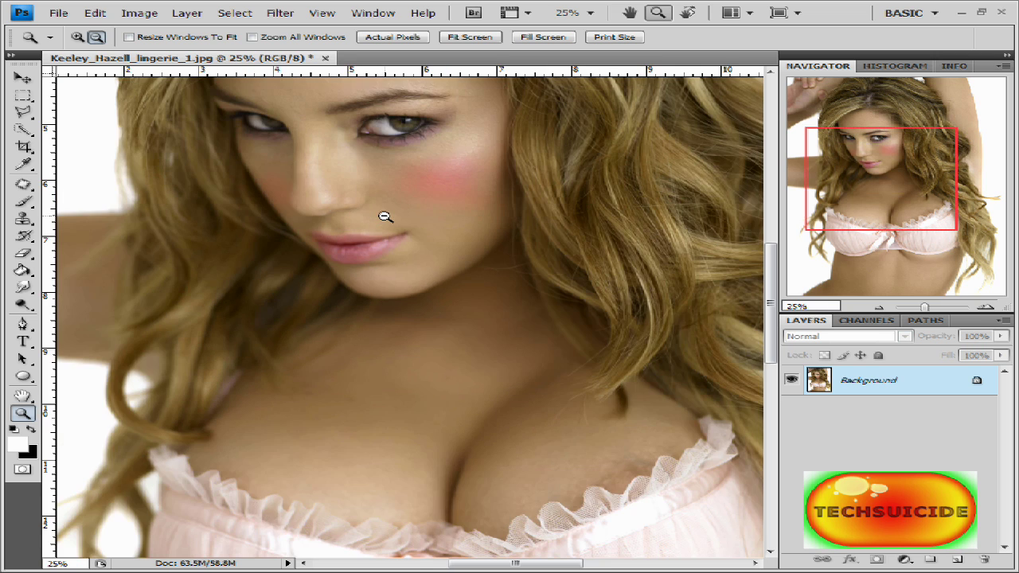
pyautogui.click(450, 237)
pyautogui.click(424, 229)
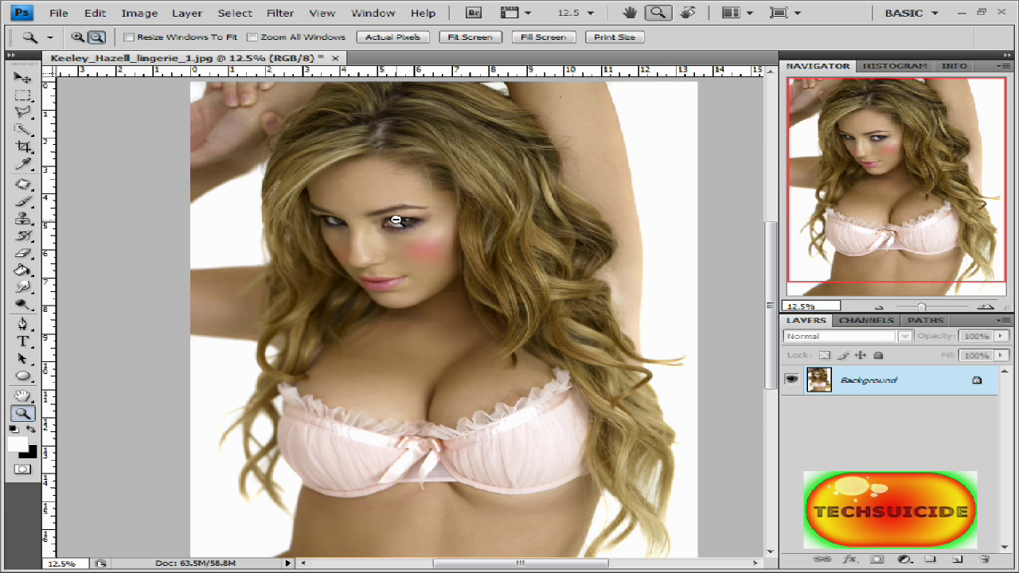
pyautogui.scroll(3, 397, 222)
pyautogui.scroll(-2, 398, 224)
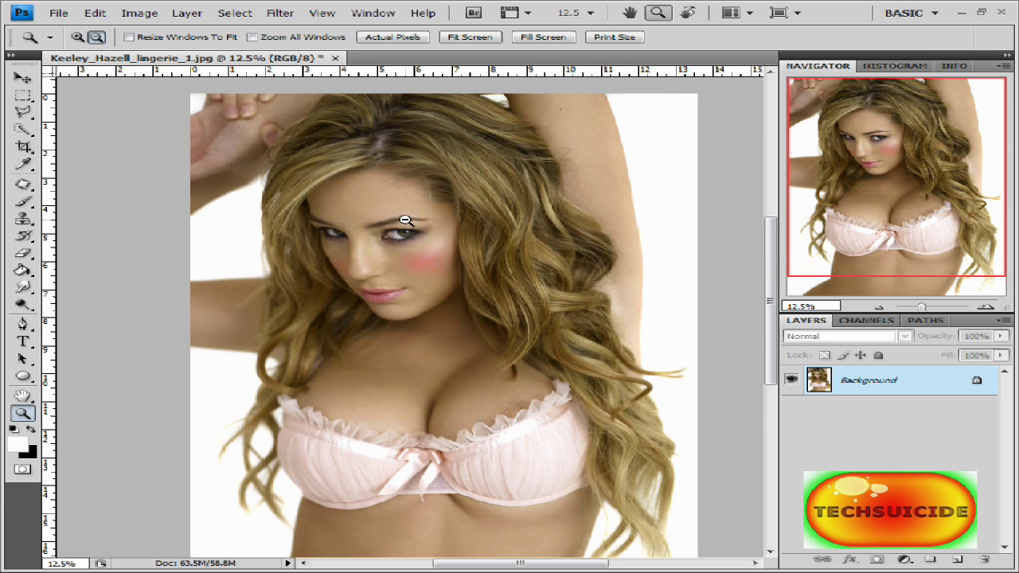
pyautogui.scroll(2, 388, 251)
pyautogui.scroll(-4, 387, 253)
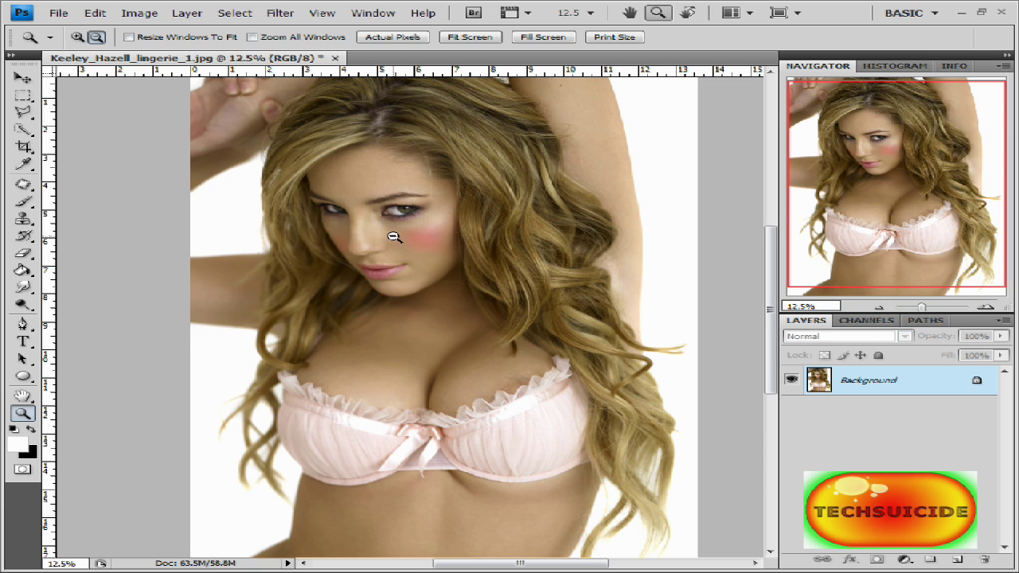
pyautogui.scroll(2, 394, 238)
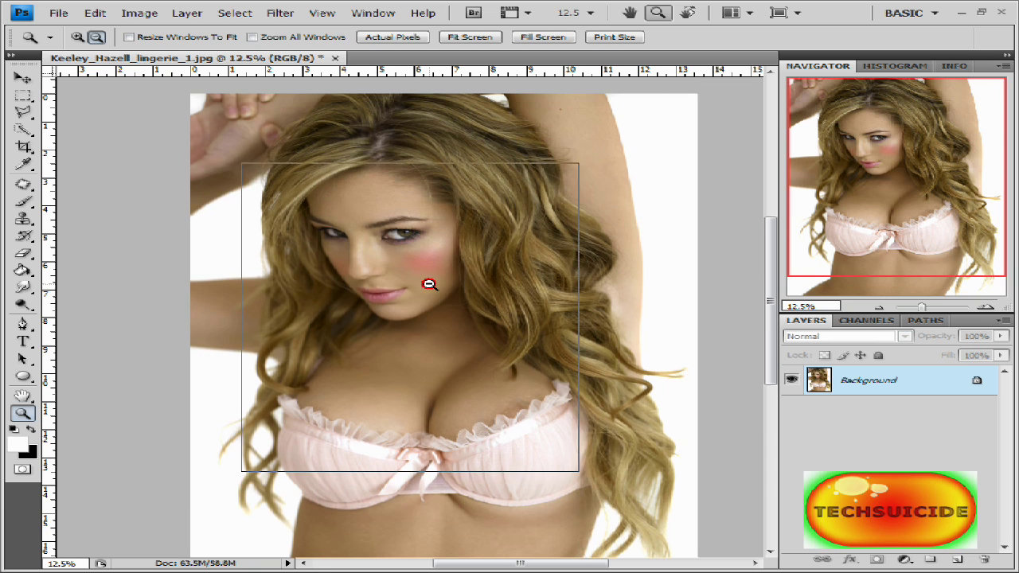
pyautogui.click(387, 256)
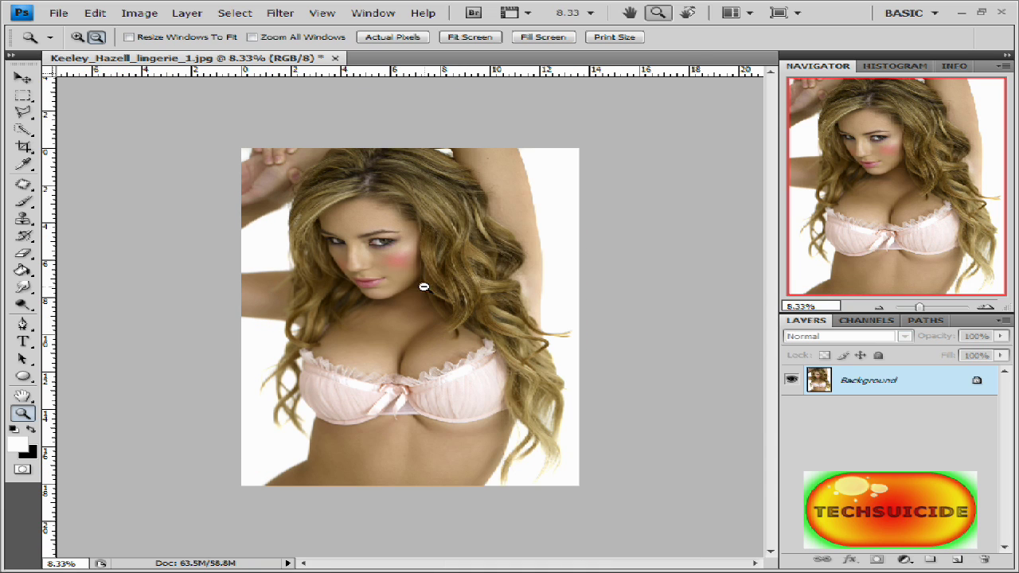
pyautogui.click(23, 201)
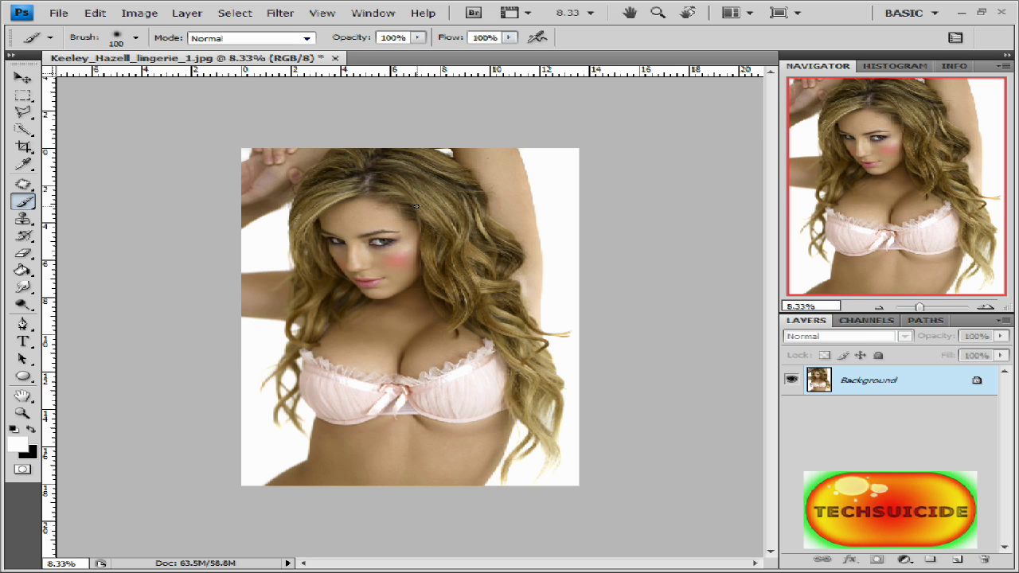
# Paint a Quick Mask over all the hair with a 700 brush and convert it to a selection.
pyautogui.press(']')
pyautogui.press(']')
pyautogui.press(']')
pyautogui.press(']')
pyautogui.press(']')
pyautogui.press(']')
pyautogui.press(']')
pyautogui.press(']')
pyautogui.press('d')
pyautogui.press('q')
pyautogui.moveTo(423, 165)
pyautogui.mouseDown()
pyautogui.moveTo(438, 188)
pyautogui.moveTo(401, 182)
pyautogui.moveTo(455, 229)
pyautogui.moveTo(453, 238)
pyautogui.moveTo(442, 229)
pyautogui.moveTo(441, 250)
pyautogui.moveTo(455, 295)
pyautogui.moveTo(463, 226)
pyautogui.moveTo(538, 413)
pyautogui.moveTo(538, 370)
pyautogui.moveTo(498, 288)
pyautogui.moveTo(502, 240)
pyautogui.moveTo(447, 176)
pyautogui.moveTo(356, 156)
pyautogui.moveTo(335, 163)
pyautogui.moveTo(306, 199)
pyautogui.moveTo(397, 172)
pyautogui.moveTo(400, 201)
pyautogui.moveTo(343, 183)
pyautogui.moveTo(303, 216)
pyautogui.moveTo(308, 263)
pyautogui.moveTo(341, 313)
pyautogui.moveTo(340, 256)
pyautogui.moveTo(308, 346)
pyautogui.moveTo(306, 305)
pyautogui.moveTo(272, 400)
pyautogui.mouseUp()
pyautogui.moveTo(528, 422)
pyautogui.mouseDown()
pyautogui.moveTo(546, 449)
pyautogui.moveTo(560, 384)
pyautogui.moveTo(538, 432)
pyautogui.moveTo(496, 478)
pyautogui.mouseUp()
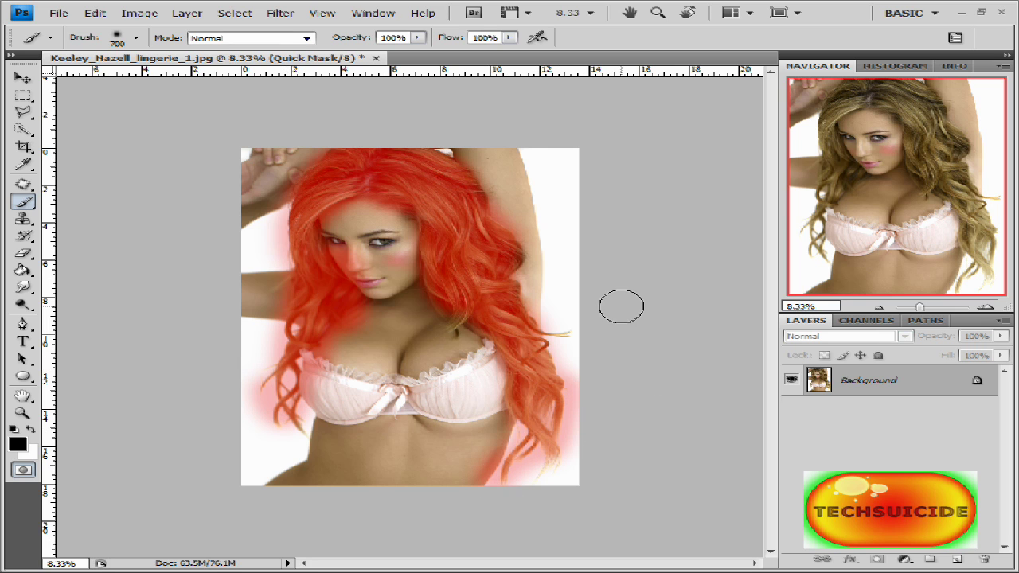
pyautogui.moveTo(521, 284)
pyautogui.mouseDown()
pyautogui.moveTo(506, 250)
pyautogui.moveTo(512, 269)
pyautogui.moveTo(470, 252)
pyautogui.mouseUp()
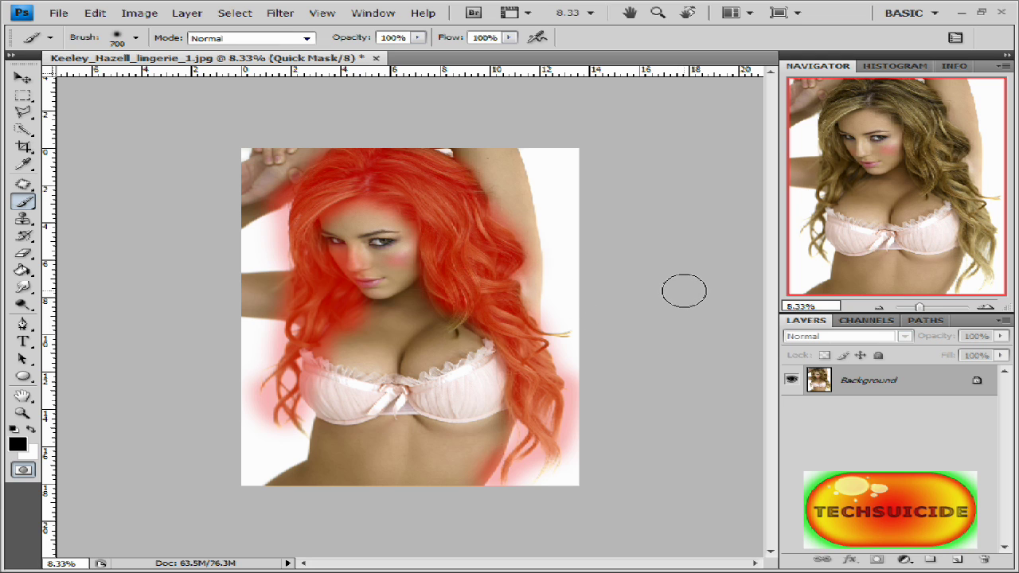
pyautogui.press('q')
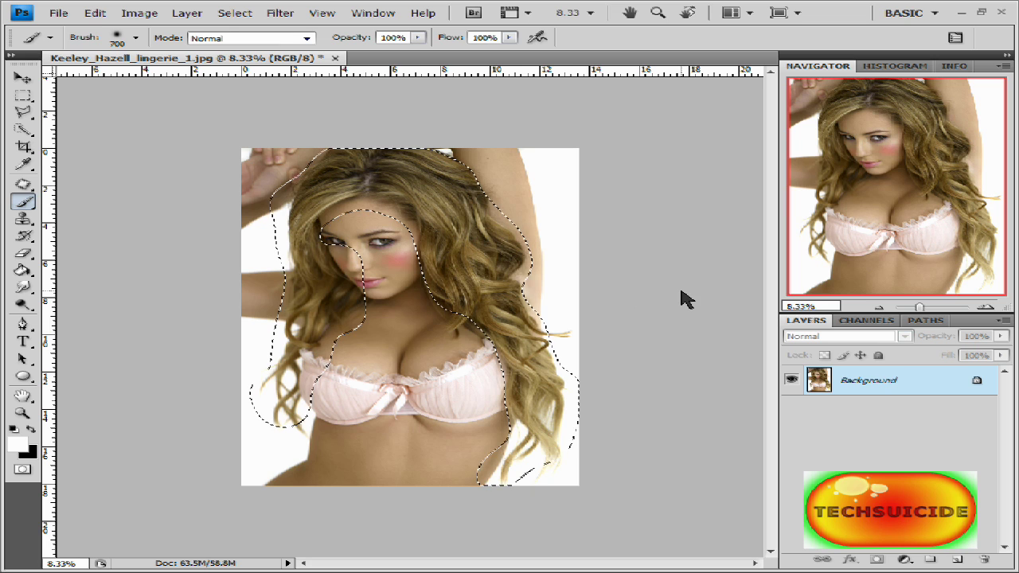
# Apply a midtone Color Balance of +31, -55, 0 to tint the selected hair reddish-pink.
pyautogui.click(149, 14)
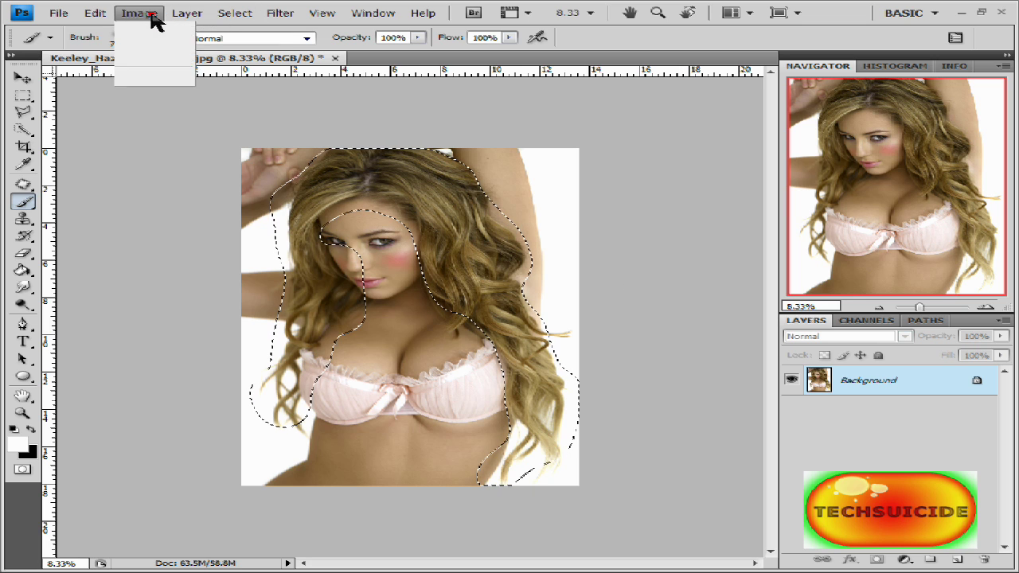
pyautogui.moveTo(163, 51)
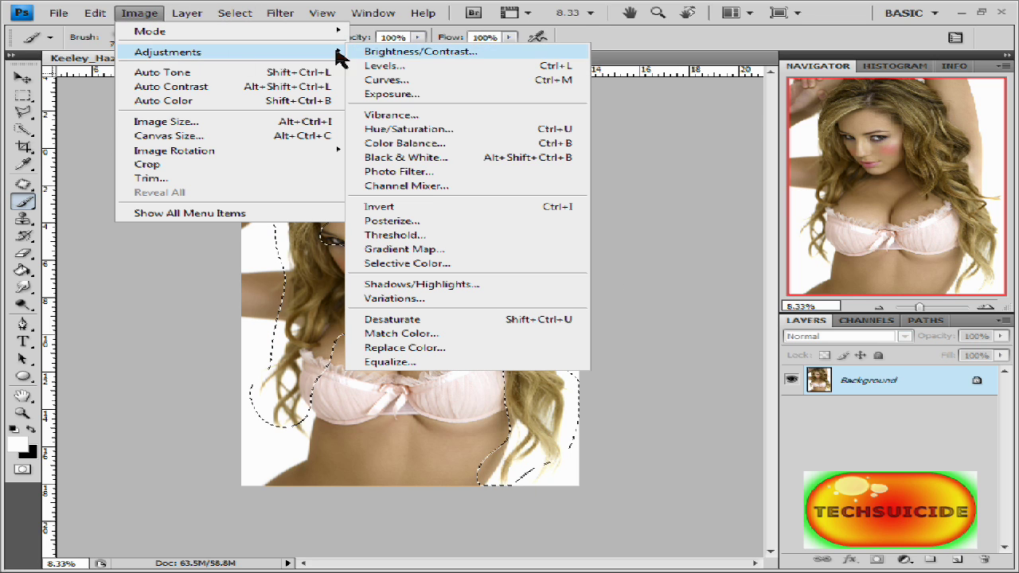
pyautogui.click(462, 146)
pyautogui.moveTo(670, 243); pyautogui.dragTo(616, 265)
pyautogui.moveTo(721, 253)
pyautogui.mouseDown()
pyautogui.moveTo(707, 247)
pyautogui.moveTo(718, 257)
pyautogui.mouseUp()
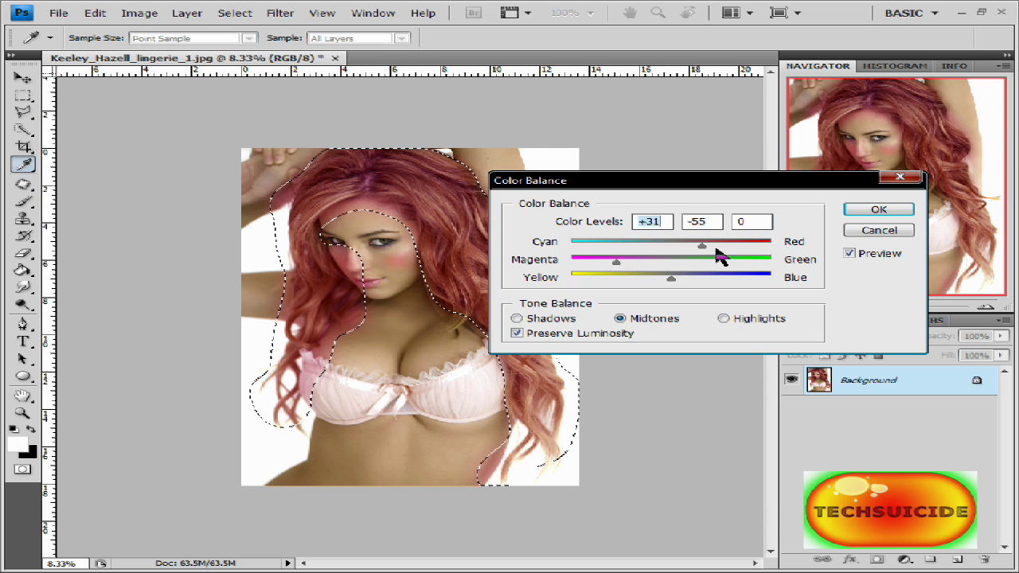
pyautogui.click(877, 208)
# Deselect the hair via the Marquee's right-click Deselect, then pick the History Brush.
pyautogui.press('b')
pyautogui.click(22, 95)
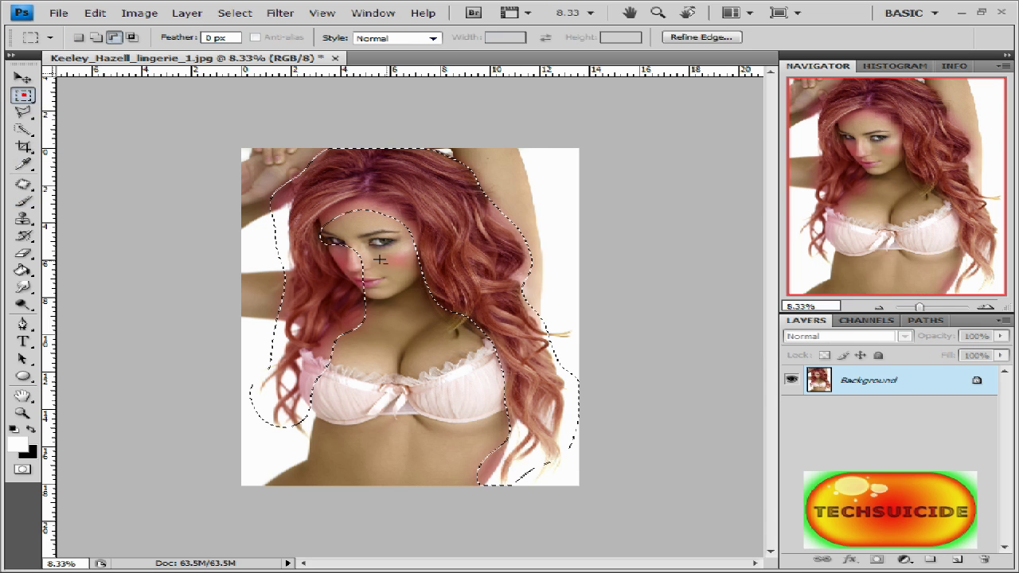
pyautogui.rightClick(386, 261)
pyautogui.click(446, 271)
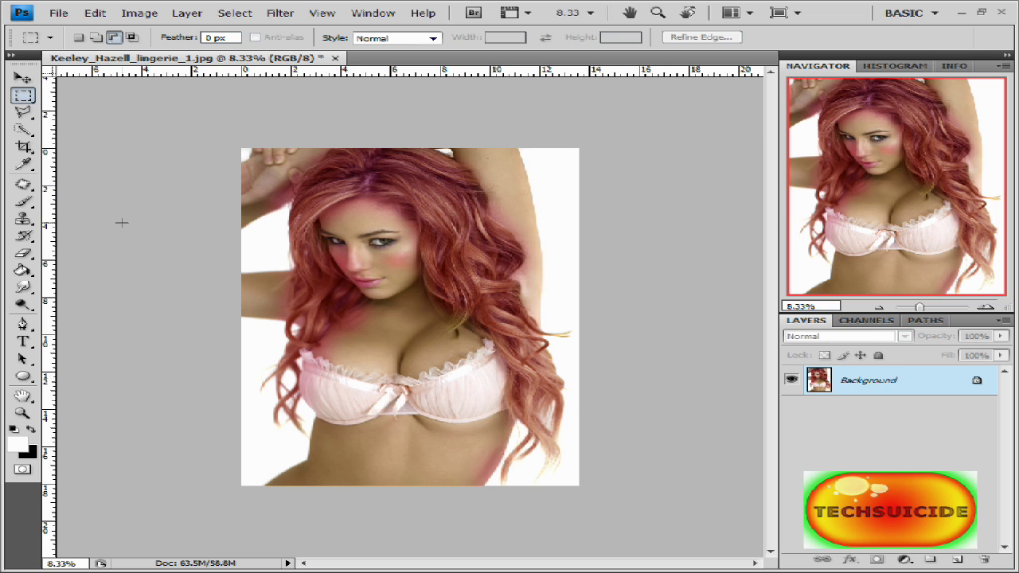
pyautogui.click(23, 236)
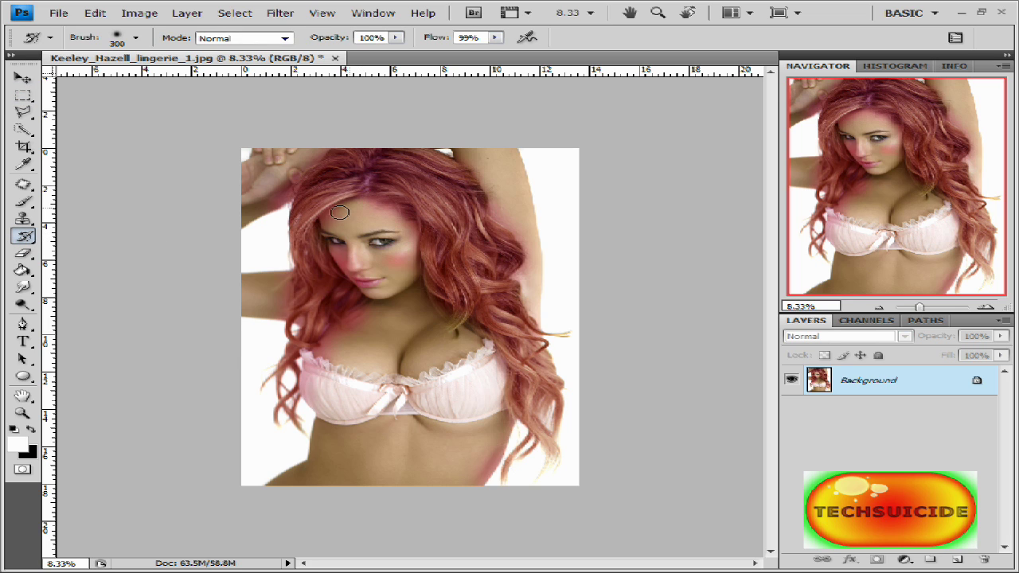
# Restore original colour near the lips, cheek, left hair edge and right waist.
pyautogui.click(343, 257)
pyautogui.click(368, 291)
pyautogui.click(296, 319)
pyautogui.moveTo(449, 449)
pyautogui.mouseDown()
pyautogui.moveTo(482, 467)
pyautogui.moveTo(477, 483)
pyautogui.moveTo(499, 451)
pyautogui.mouseUp()
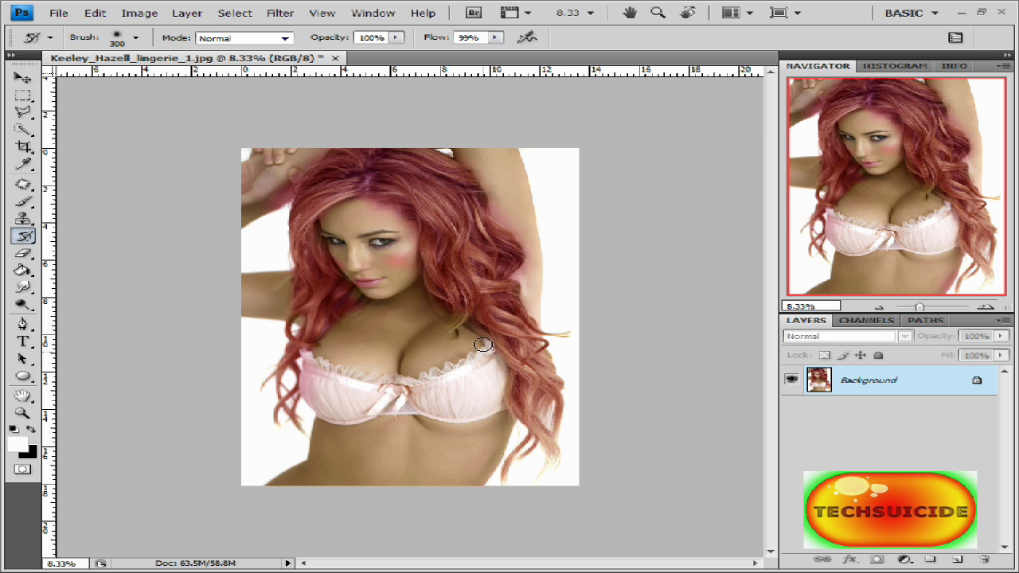
# Remove the pink tint from the armpit, head top, raised hand, cheek and hair parting.
pyautogui.click(426, 308)
pyautogui.moveTo(504, 196)
pyautogui.mouseDown()
pyautogui.moveTo(496, 196)
pyautogui.moveTo(524, 239)
pyautogui.moveTo(531, 302)
pyautogui.moveTo(545, 319)
pyautogui.mouseUp()
pyautogui.click(507, 200)
pyautogui.click(314, 151)
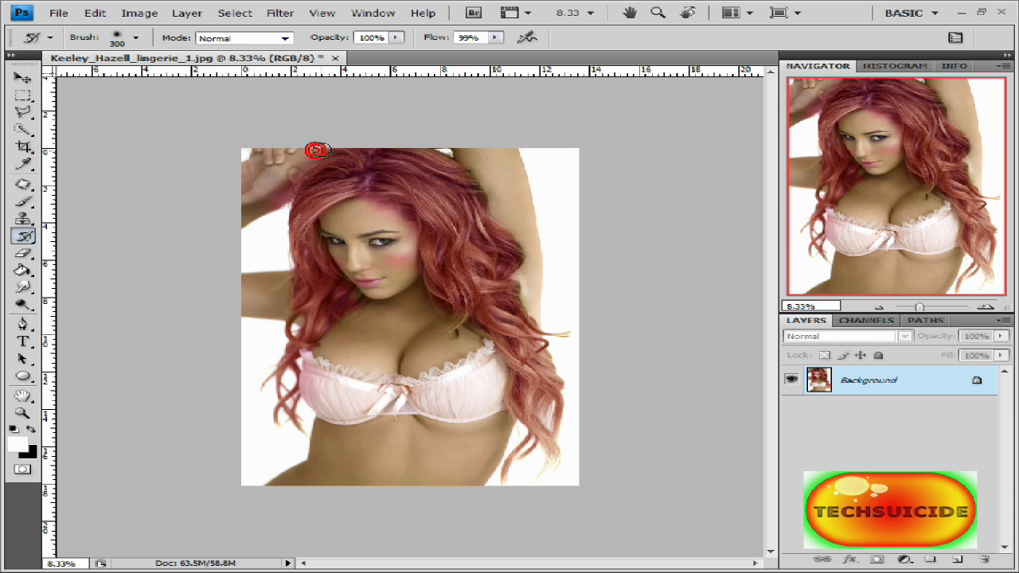
pyautogui.click(276, 209)
pyautogui.click(367, 205)
pyautogui.click(417, 275)
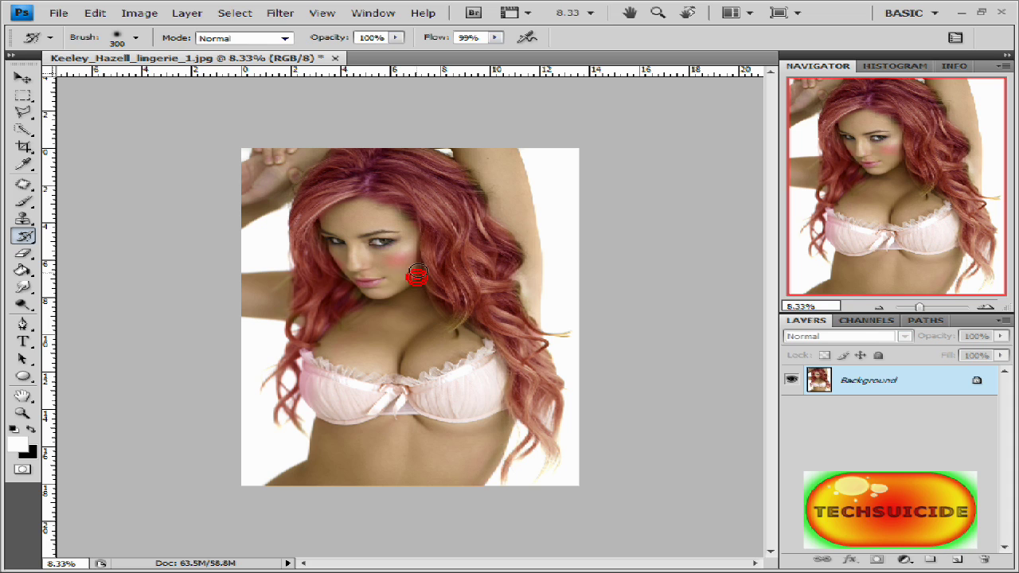
pyautogui.click(367, 181)
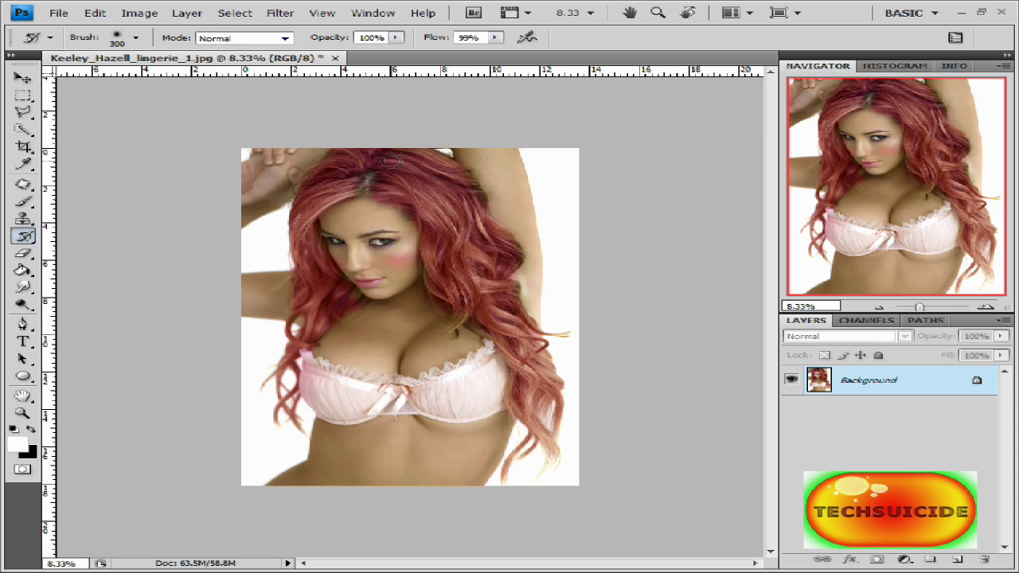